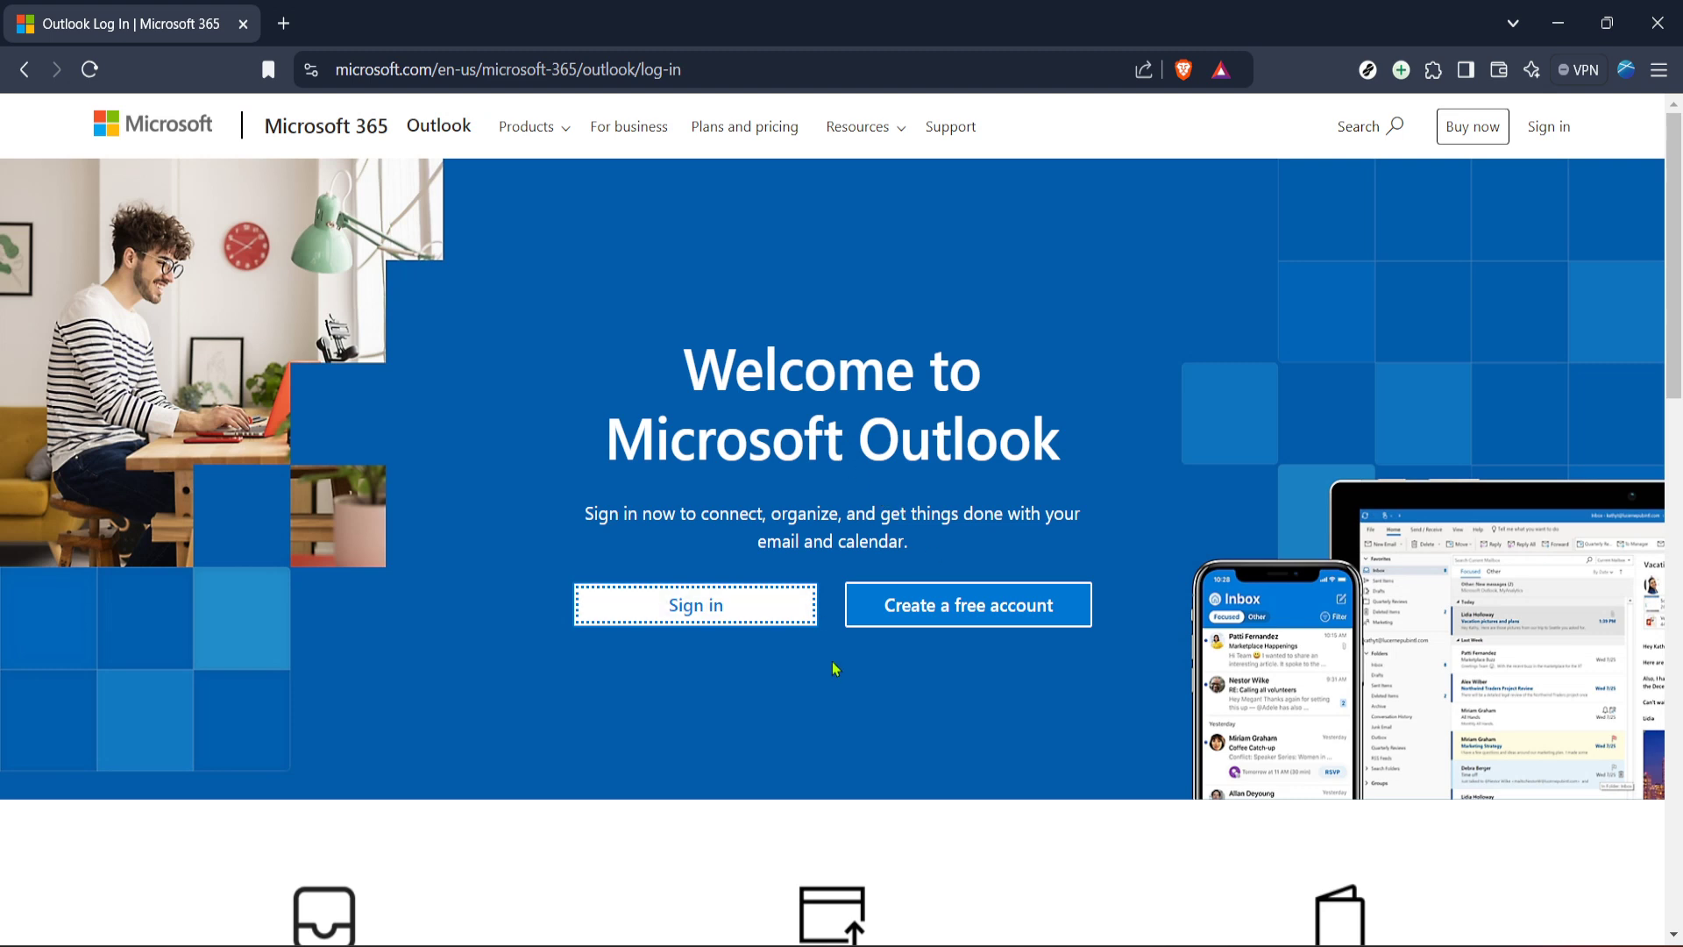
# Sign in from the Outlook welcome page to reach the Inbox
pyautogui.click(758, 619)
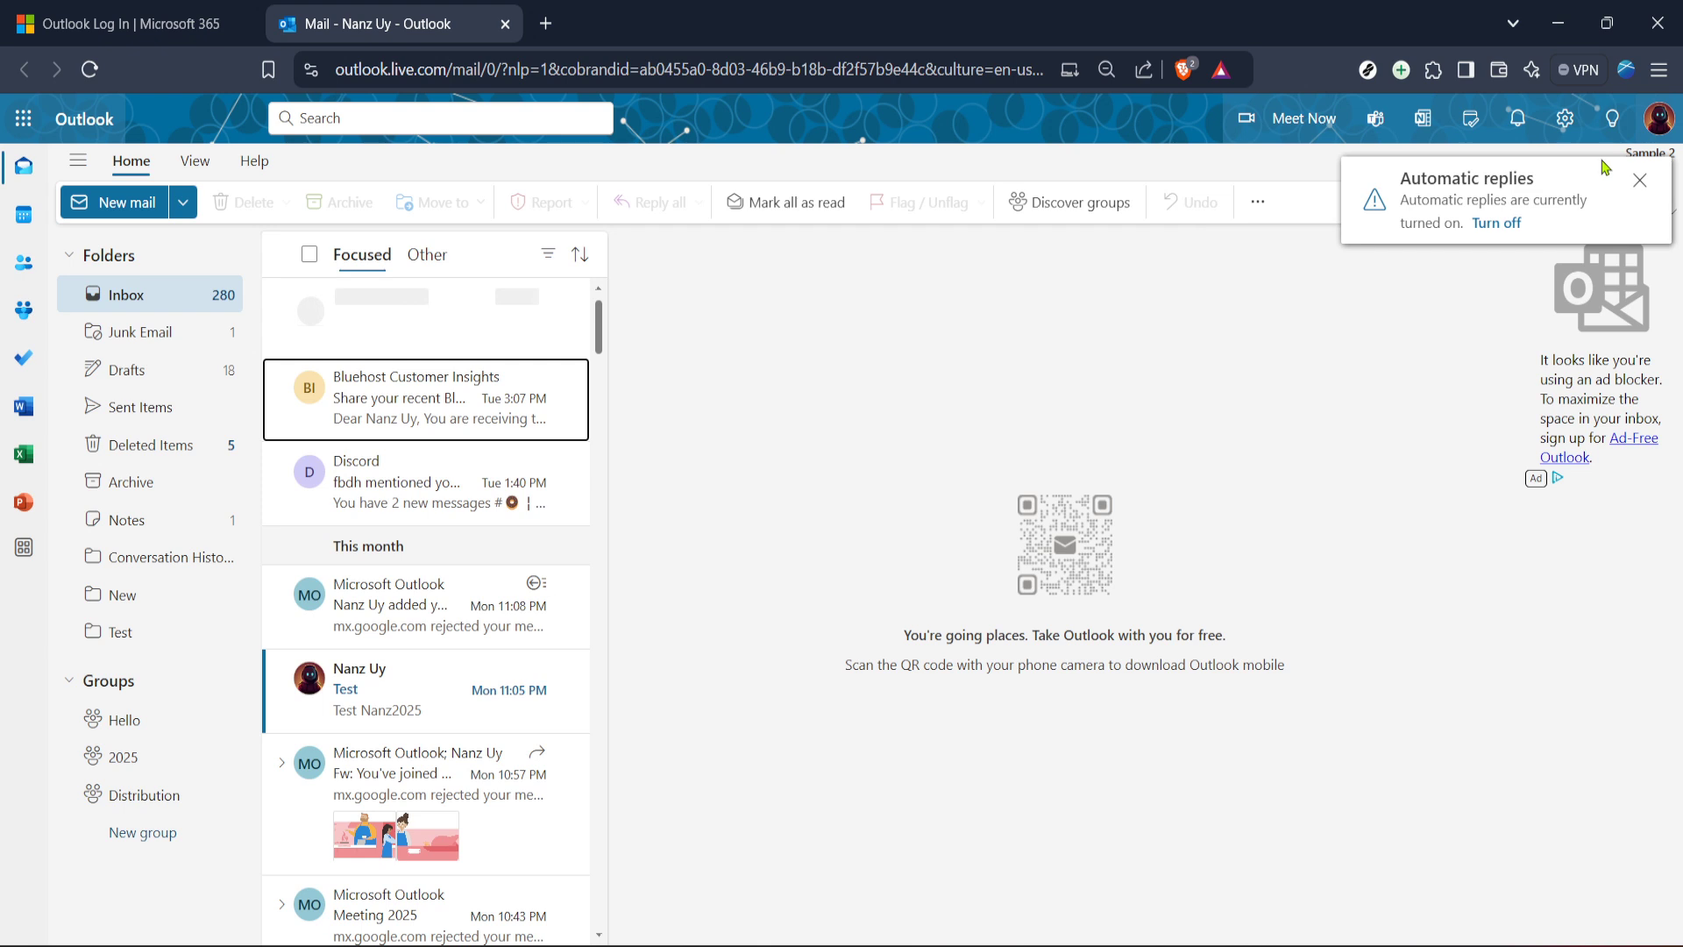
# Dismiss the automatic replies banner and open the Mail category of Outlook settings
pyautogui.click(1640, 182)
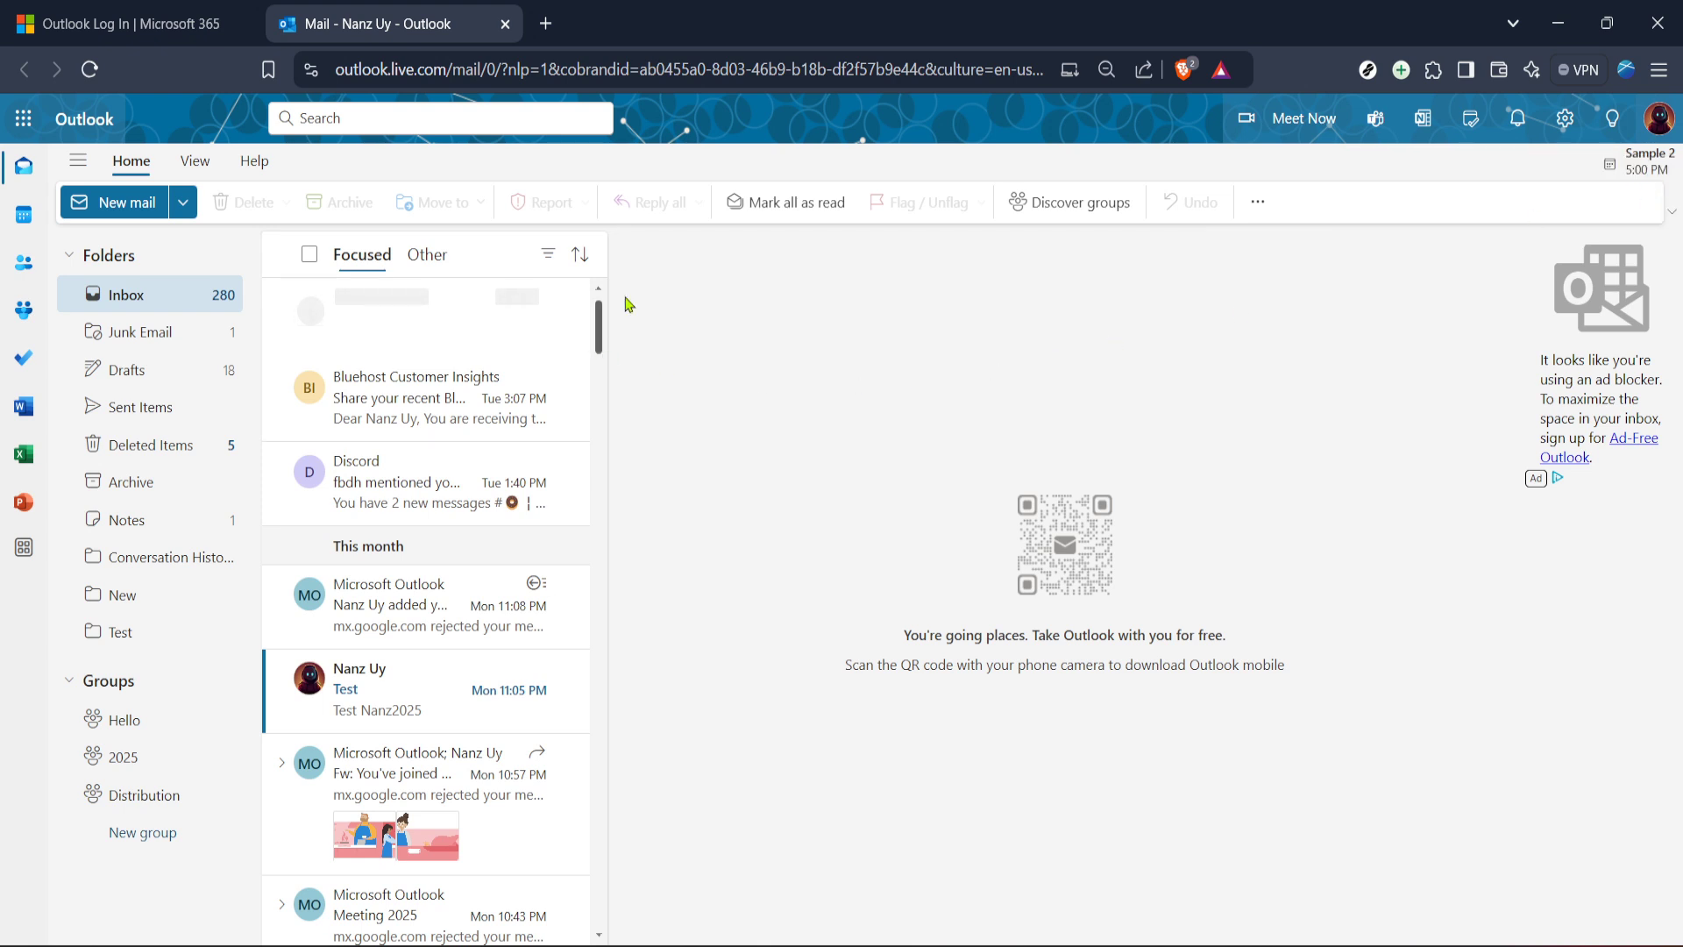
pyautogui.click(1565, 118)
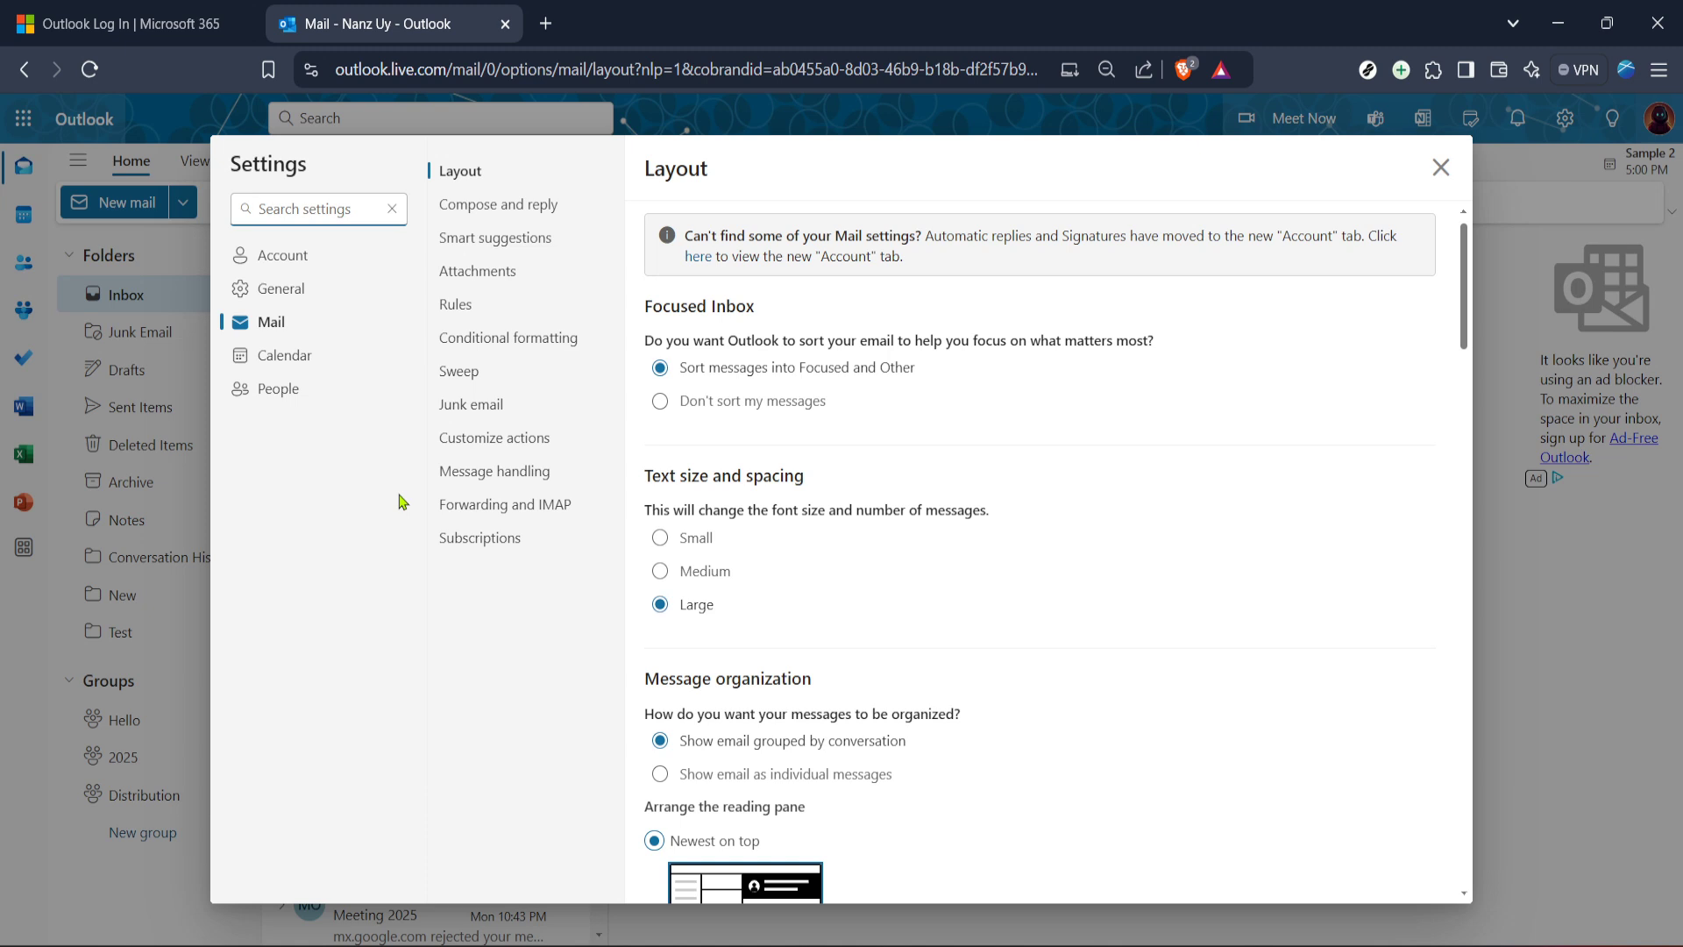
pyautogui.click(283, 332)
# In Message handling, try the Read receipts options, ending on 'Ask me before sending a response'
pyautogui.click(529, 474)
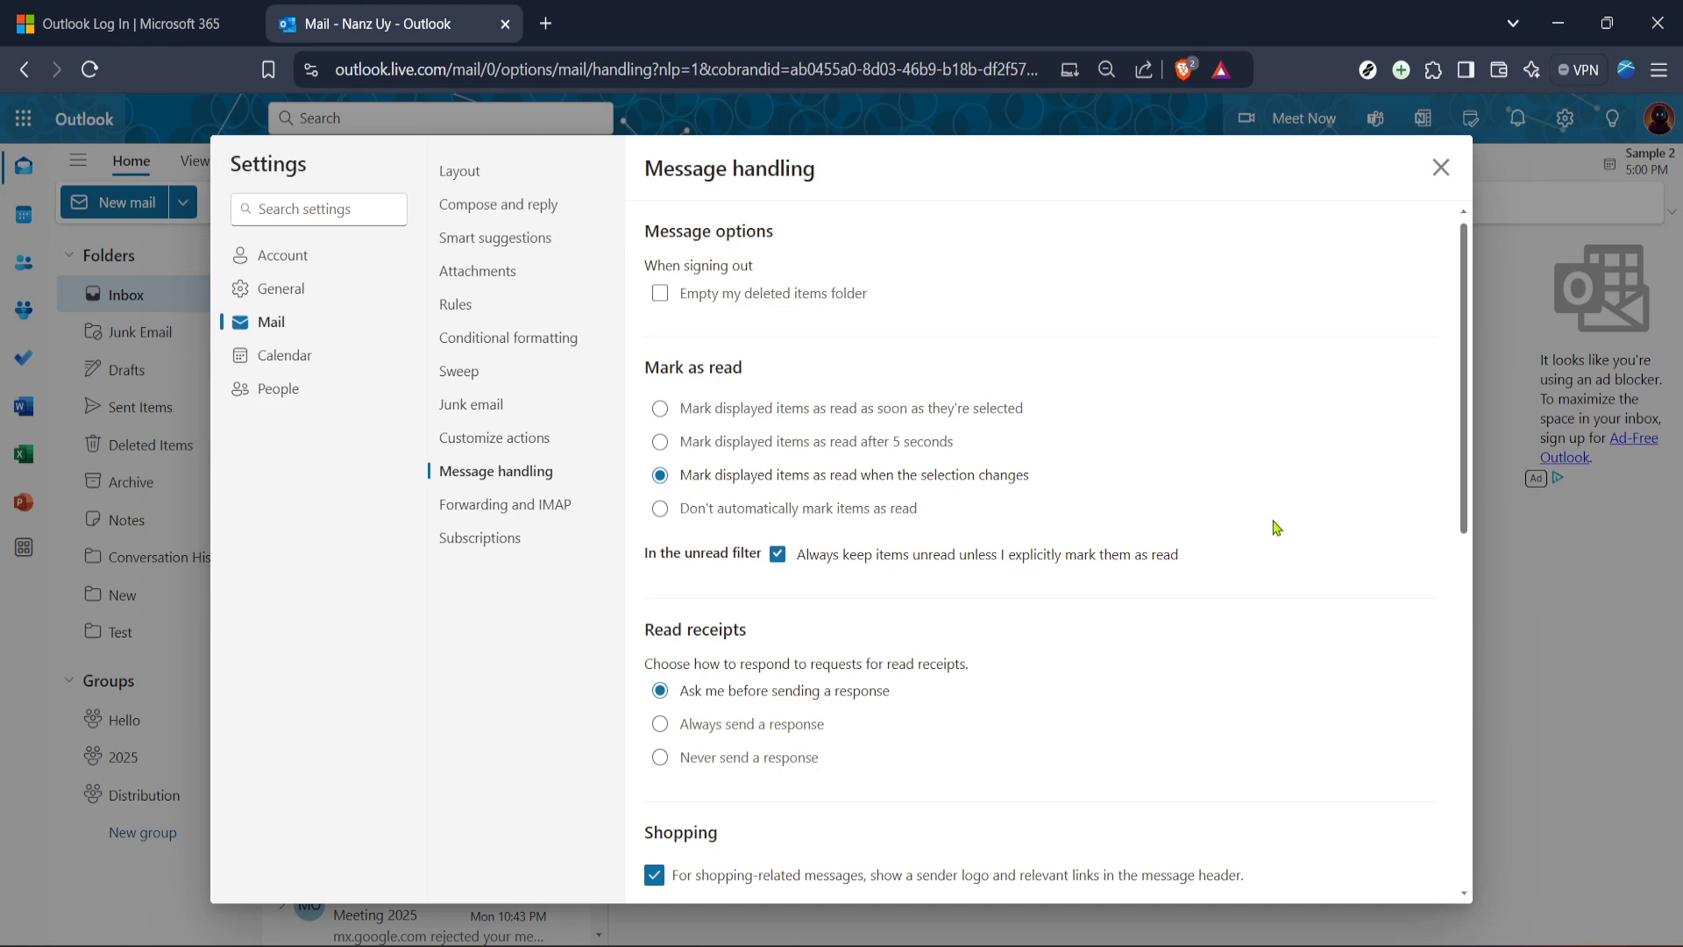
pyautogui.scroll(-2, 1278, 529)
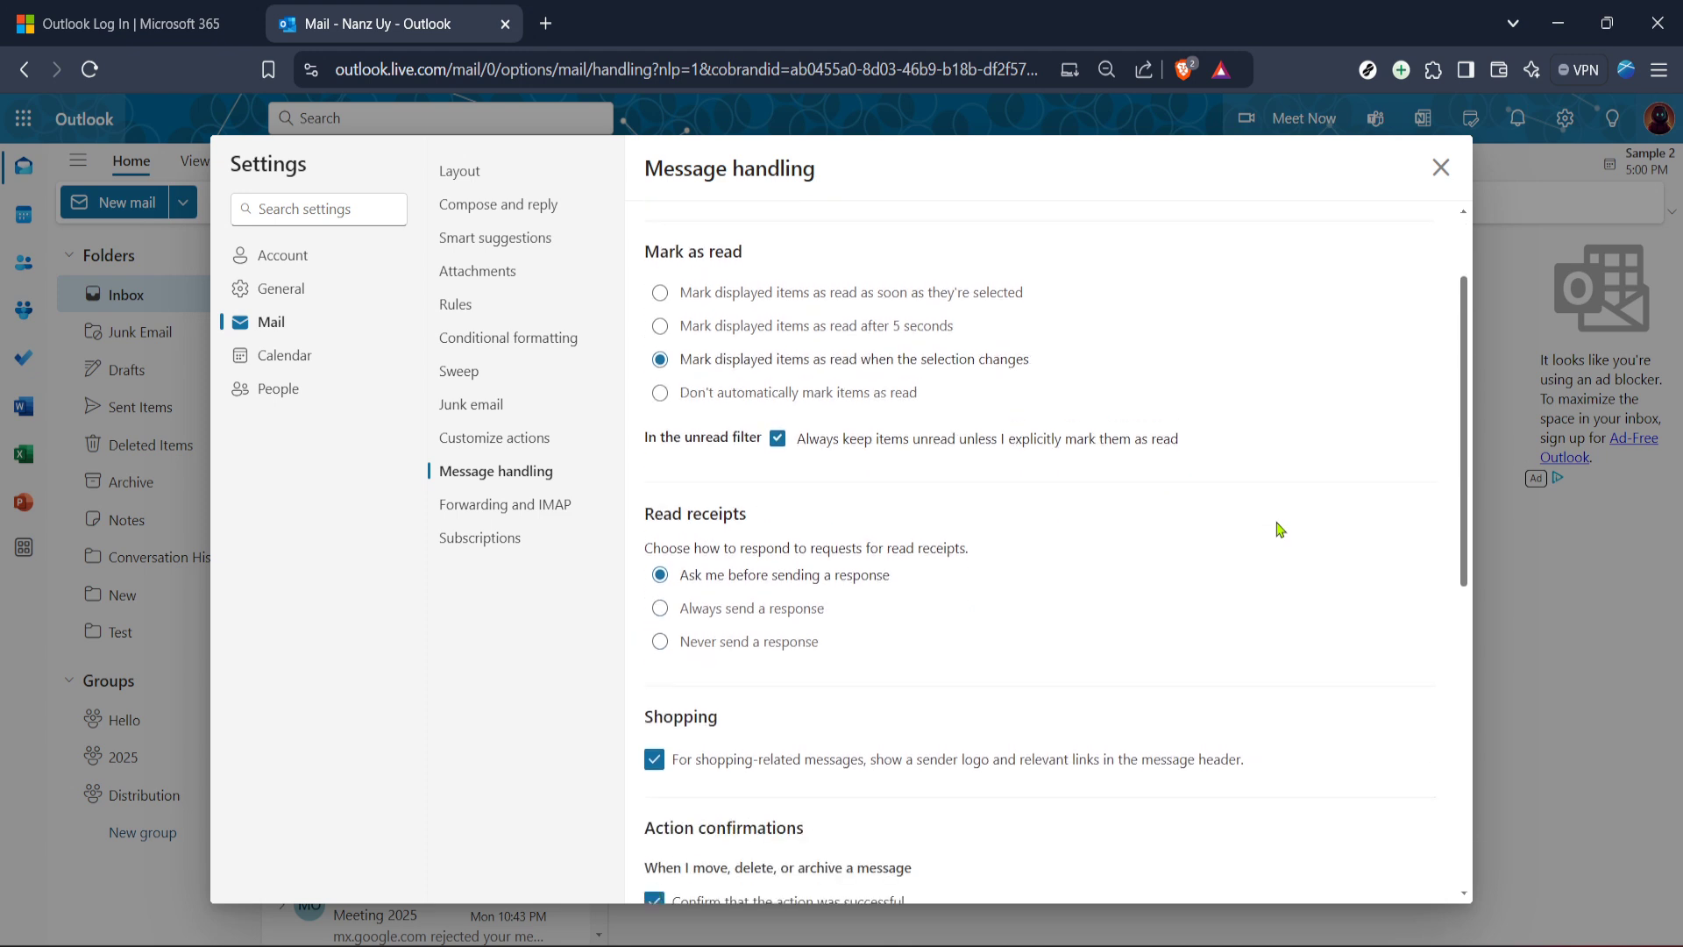
pyautogui.scroll(-2, 1278, 529)
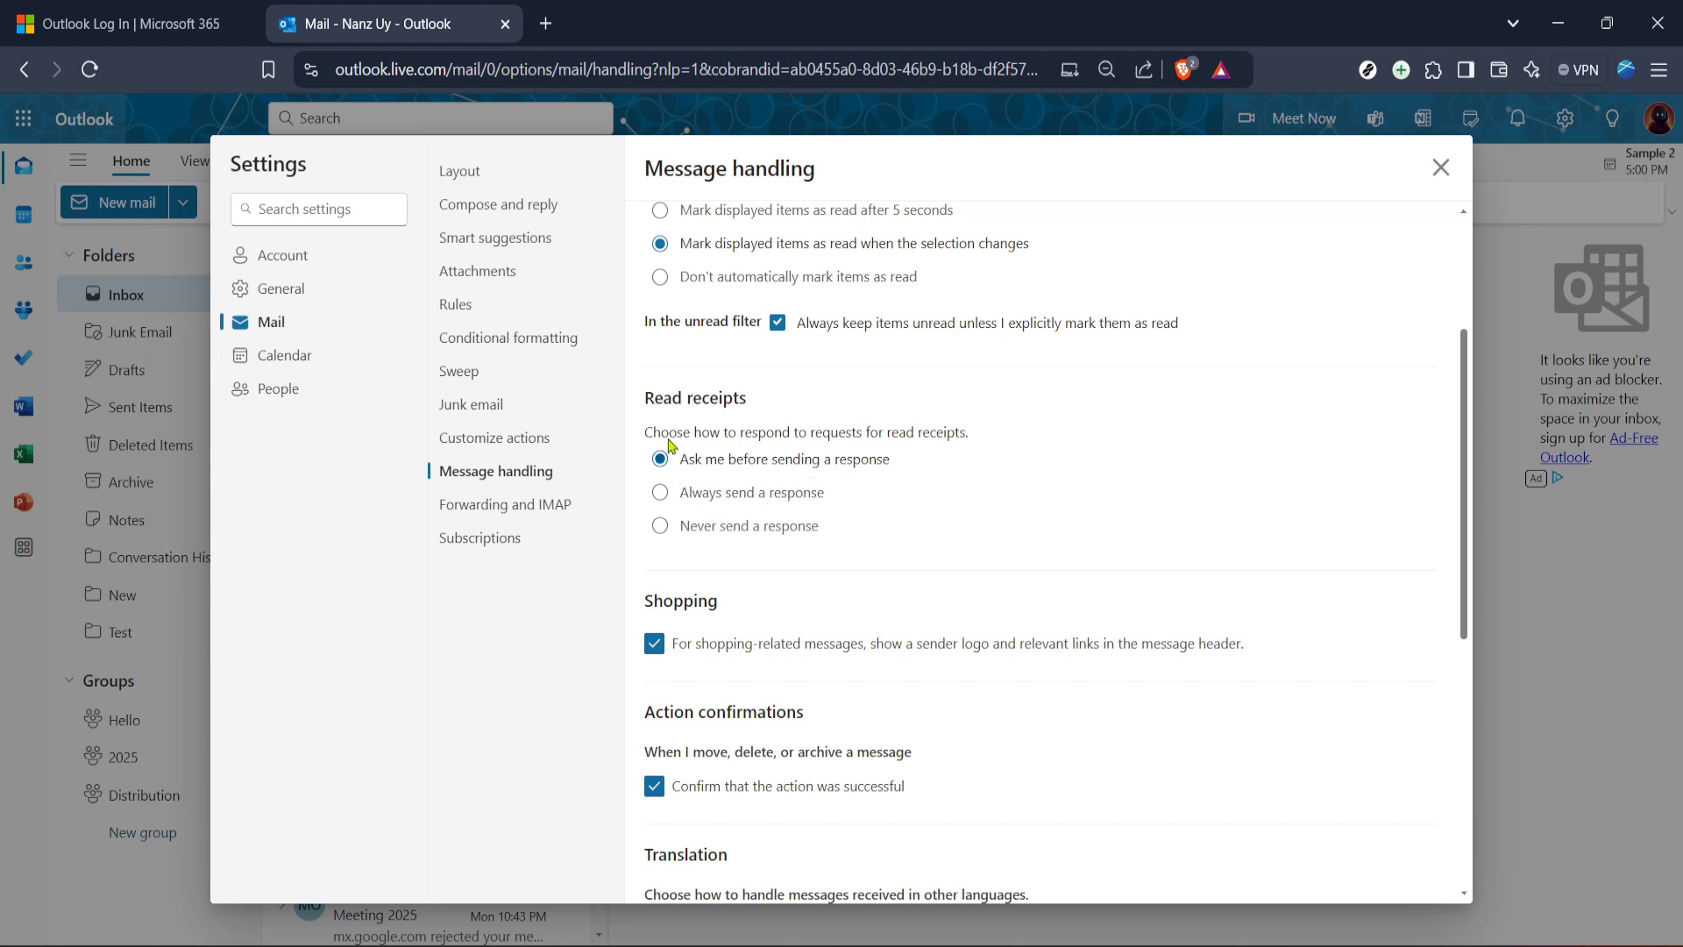
pyautogui.click(741, 495)
pyautogui.click(739, 529)
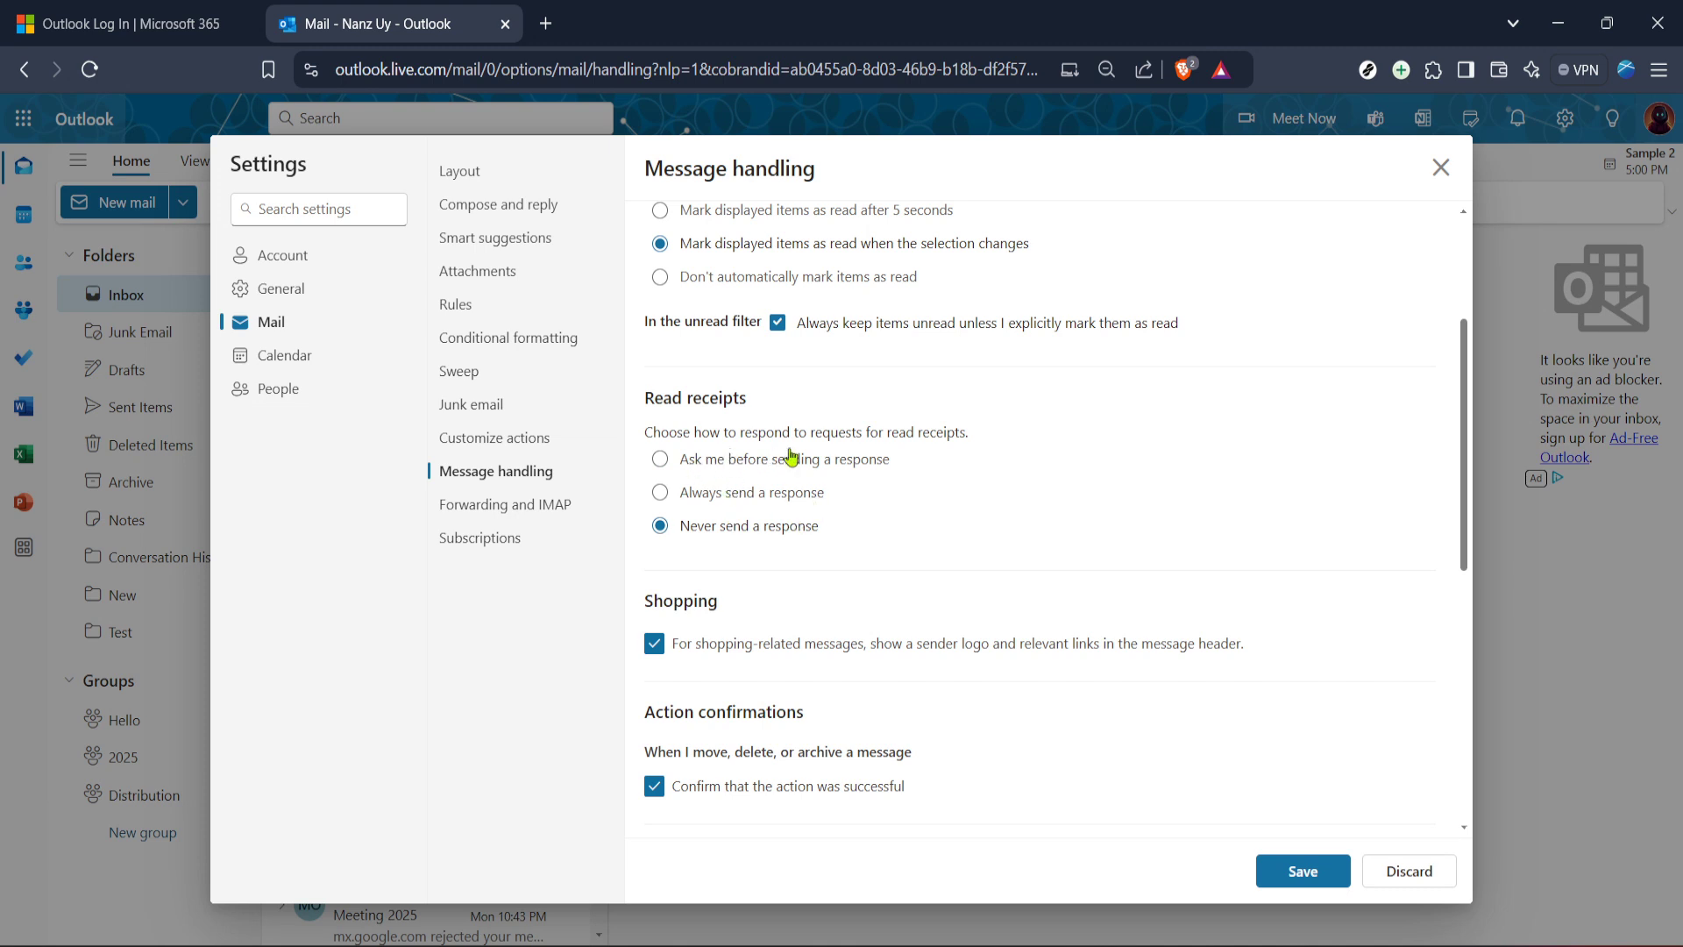
pyautogui.click(824, 449)
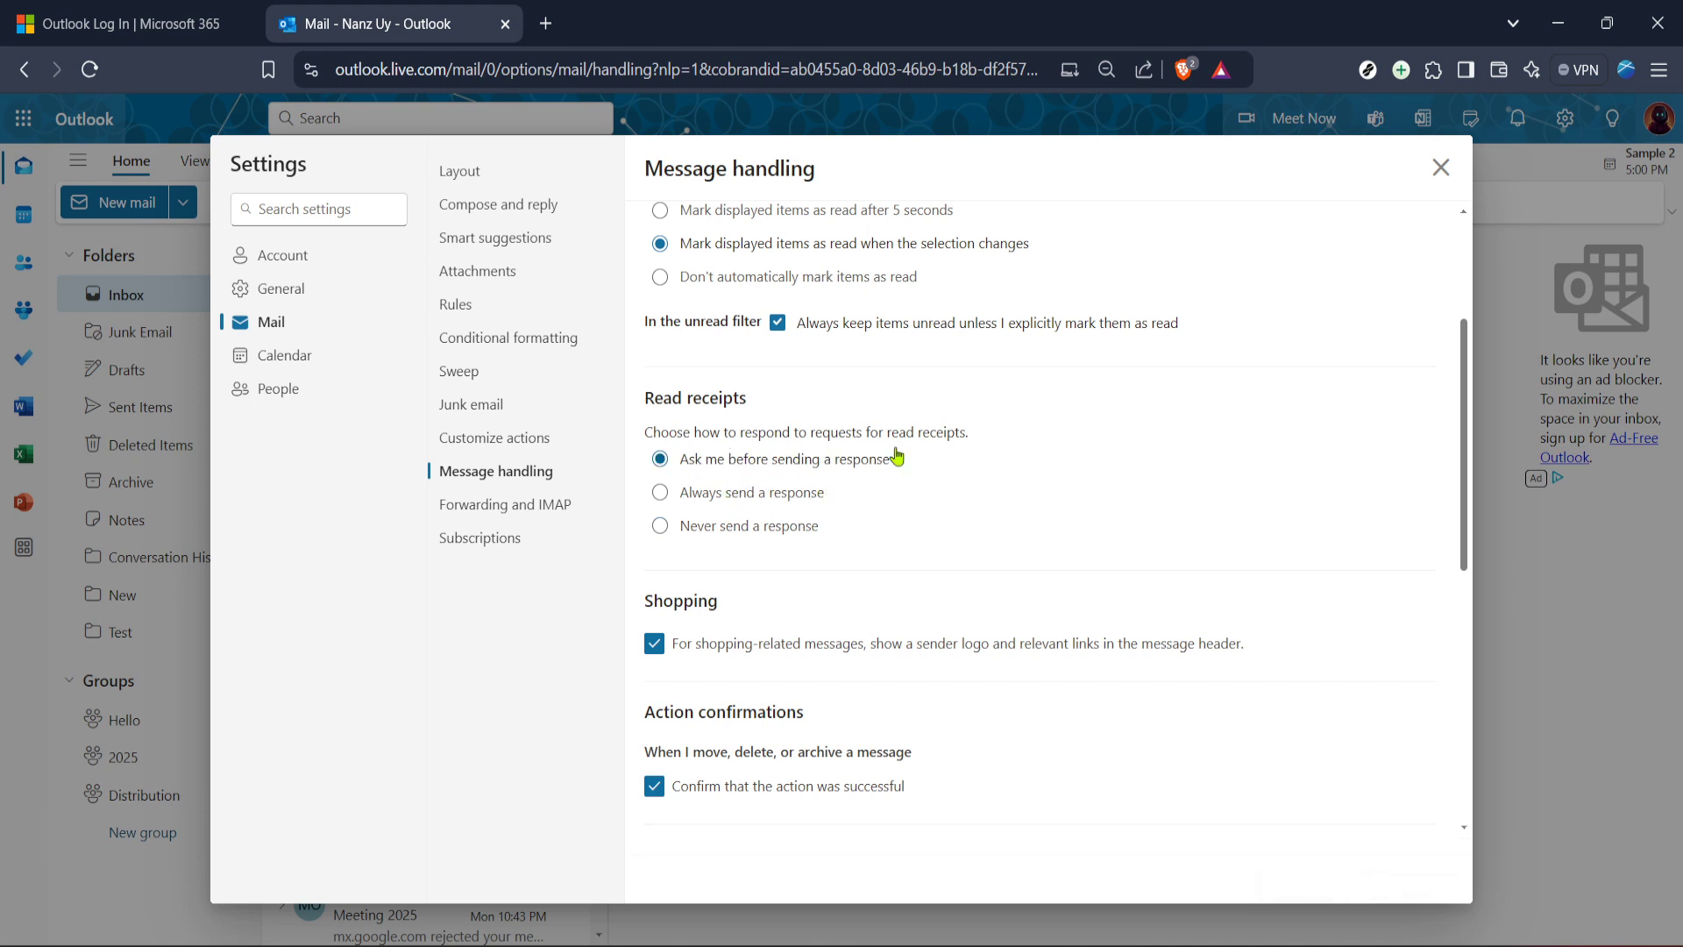